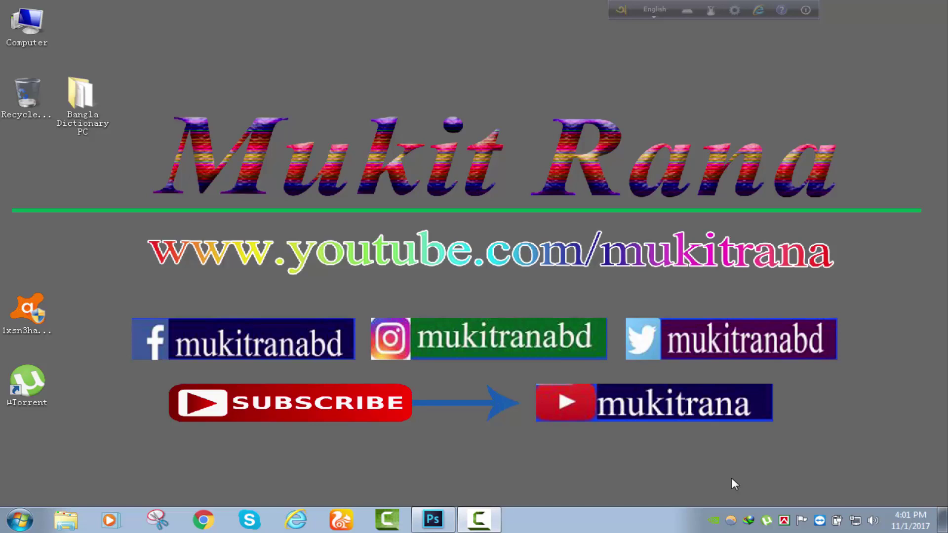
- Bring Photoshop in front of the desktop and briefly view the Marquee tool's shape options
click(433, 520)
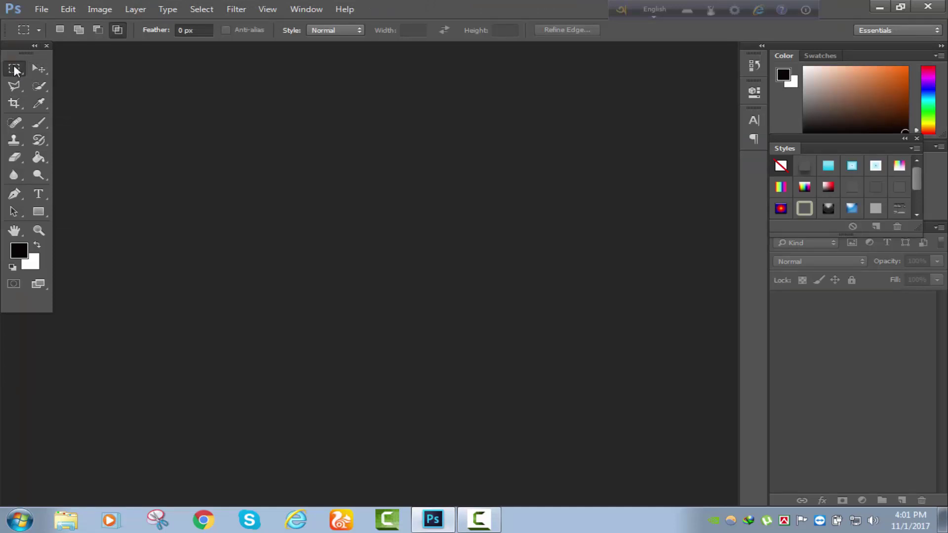
right_click(13, 69)
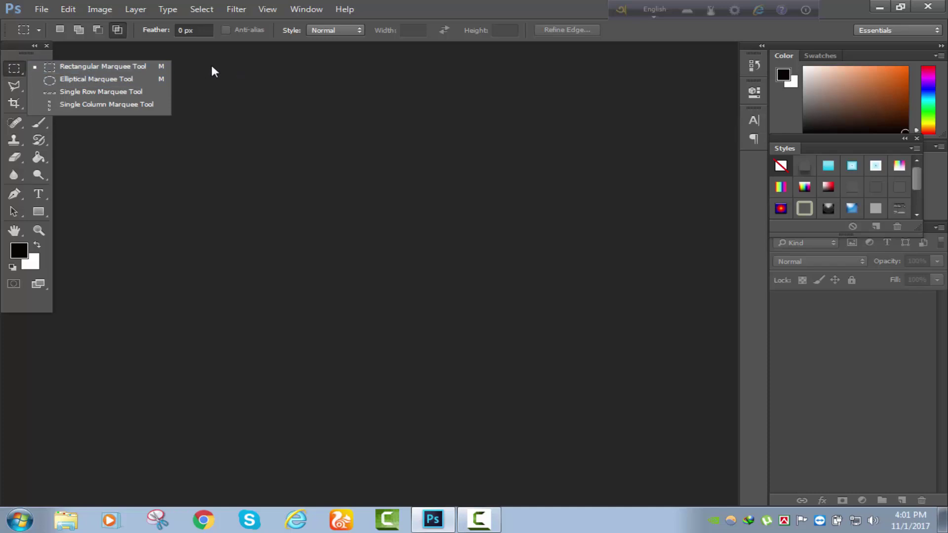
click(230, 76)
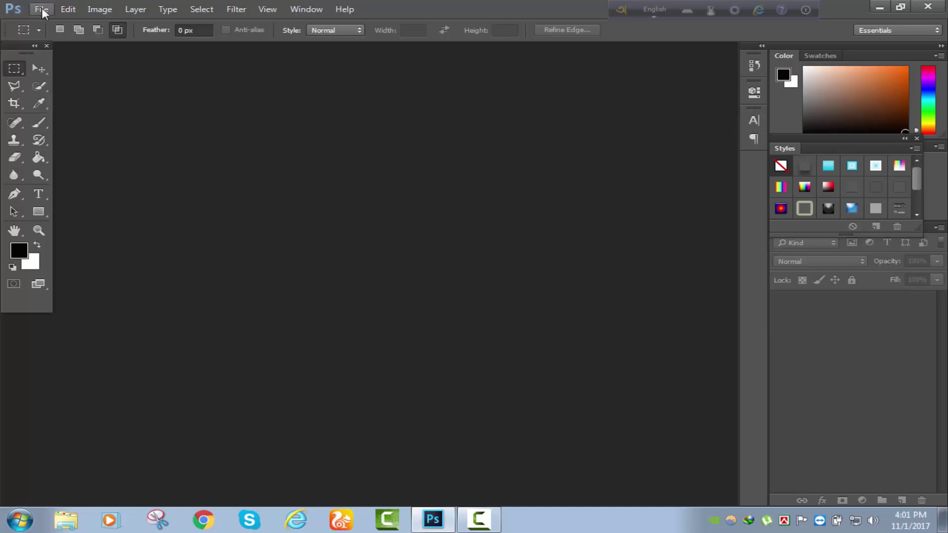
- Open the New document dialog from the File menu
click(42, 9)
key(Right)
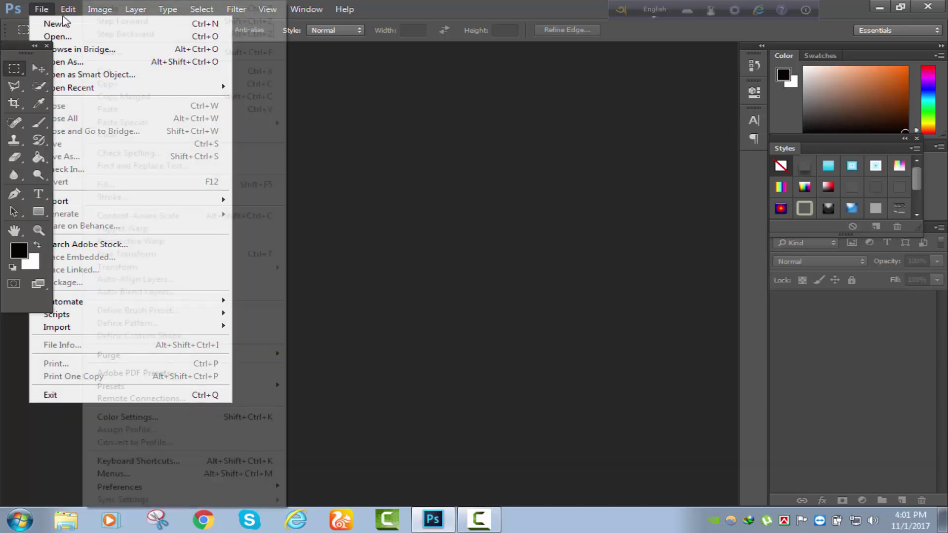
key(Left)
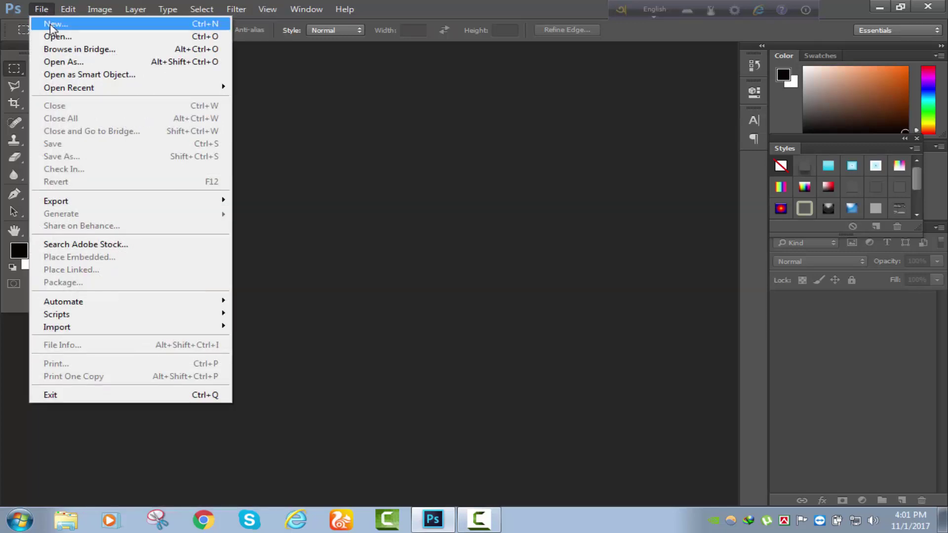
click(53, 25)
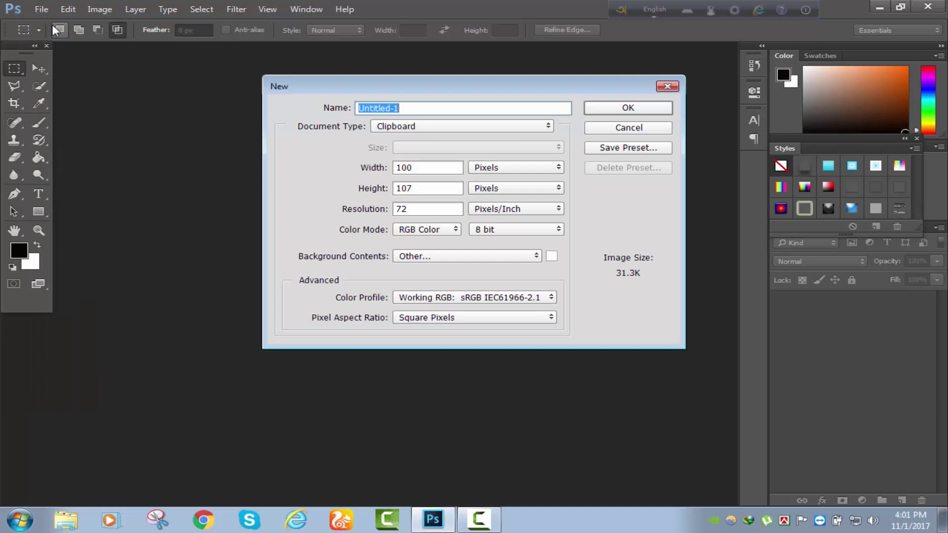
- Set the new document size to 1000 × 700 pixels at 300 pixels/inch
click(415, 106)
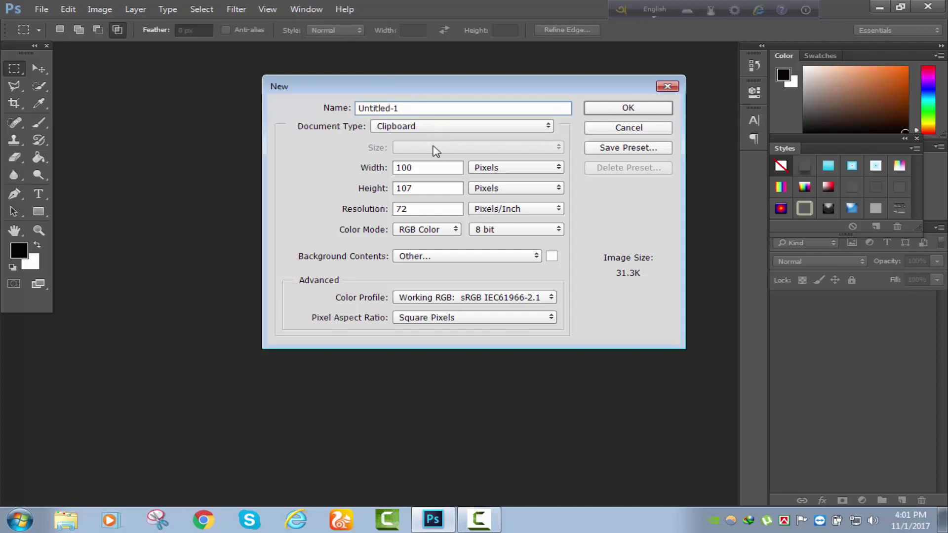
click(427, 164)
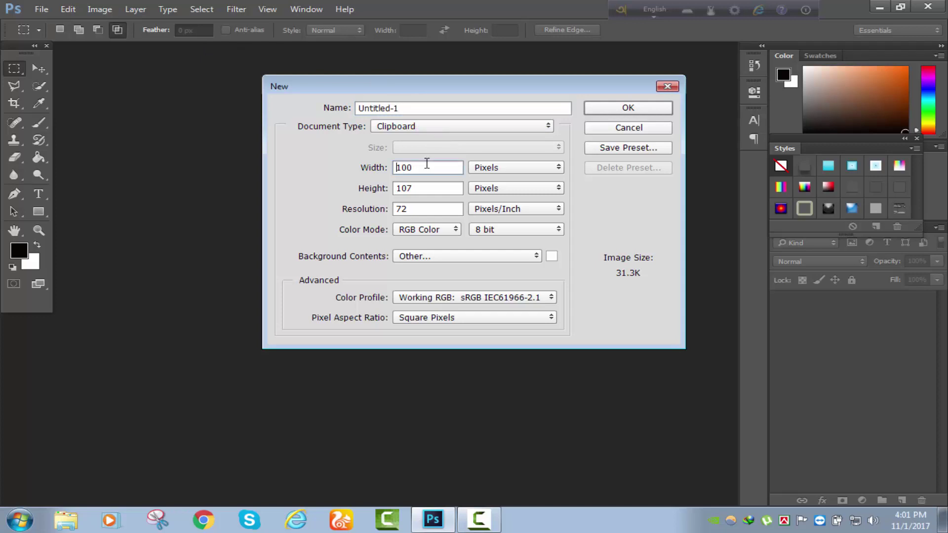
key(BackSpace)
key(BackSpace)
key(BackSpace)
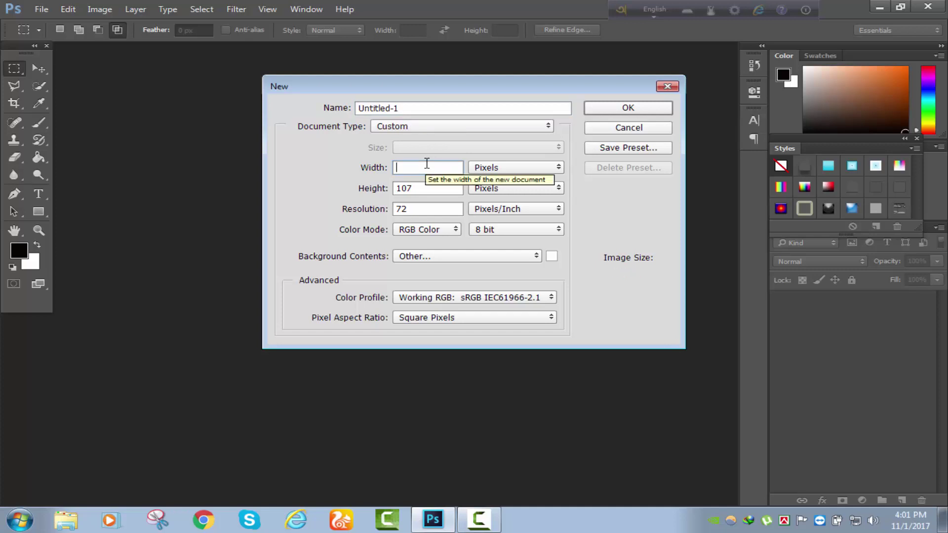
text(10)
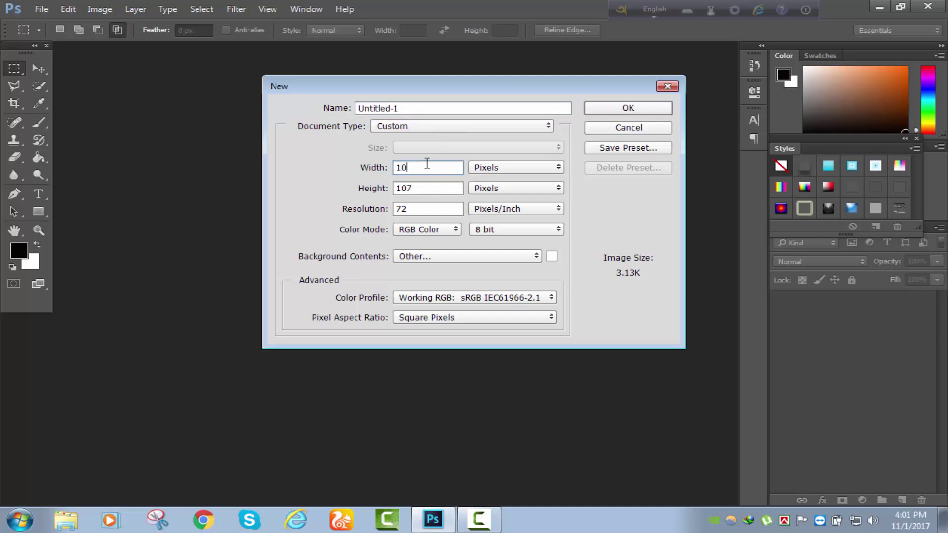
text(00)
key(Tab)
text(700)
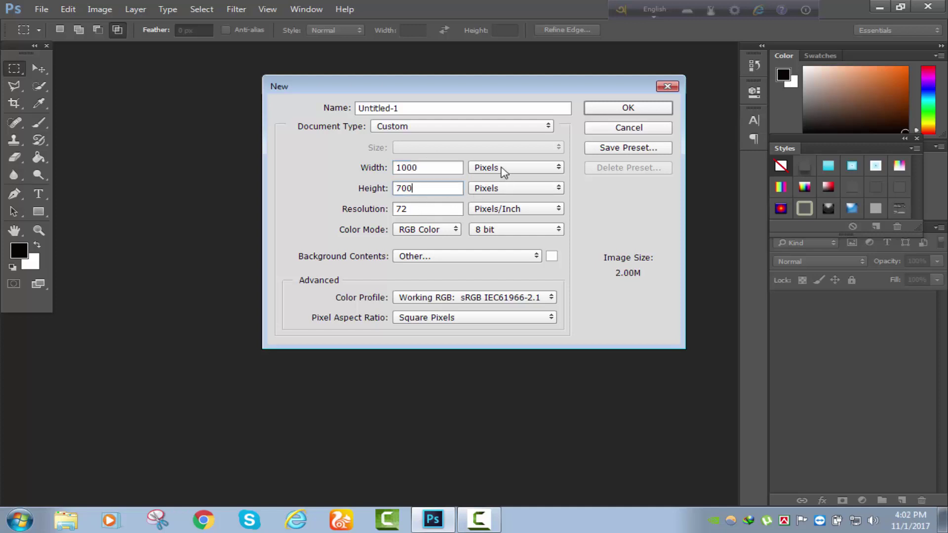
click(547, 212)
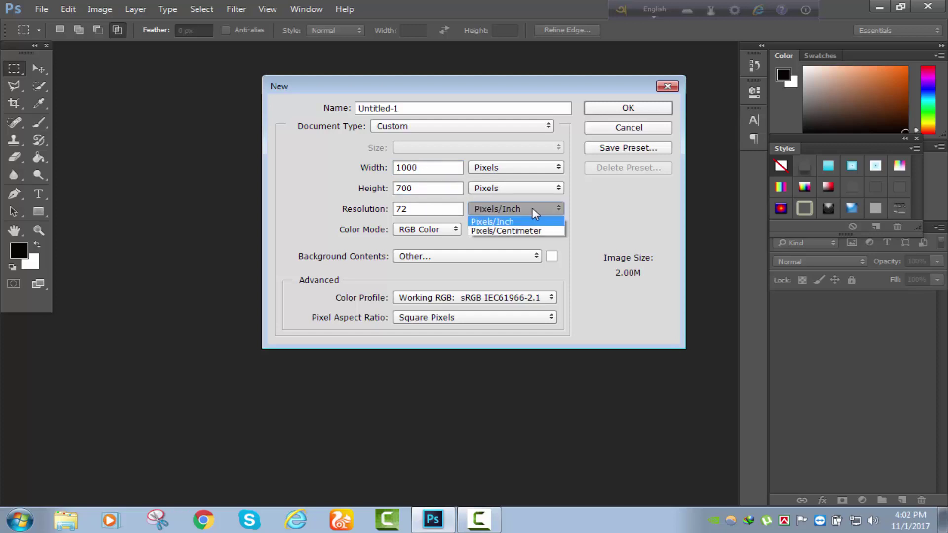
click(547, 210)
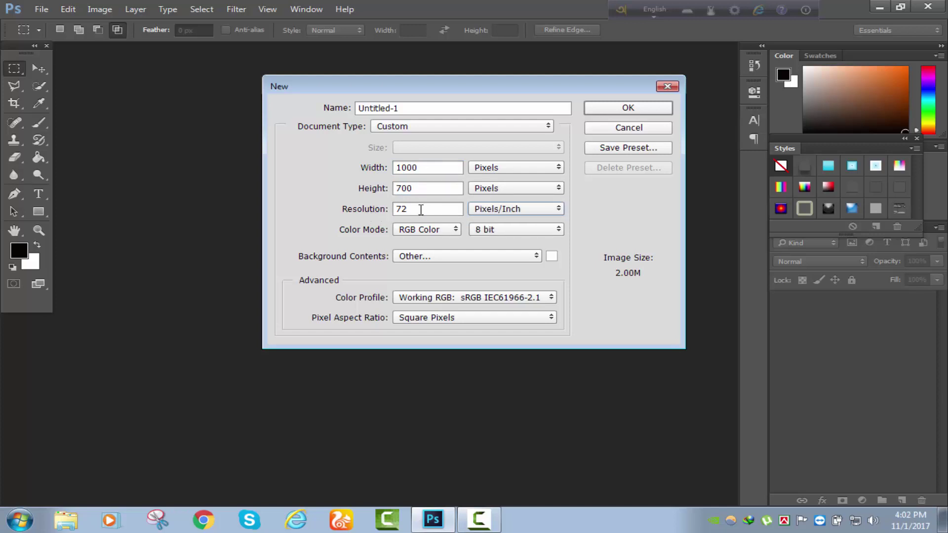
click(416, 210)
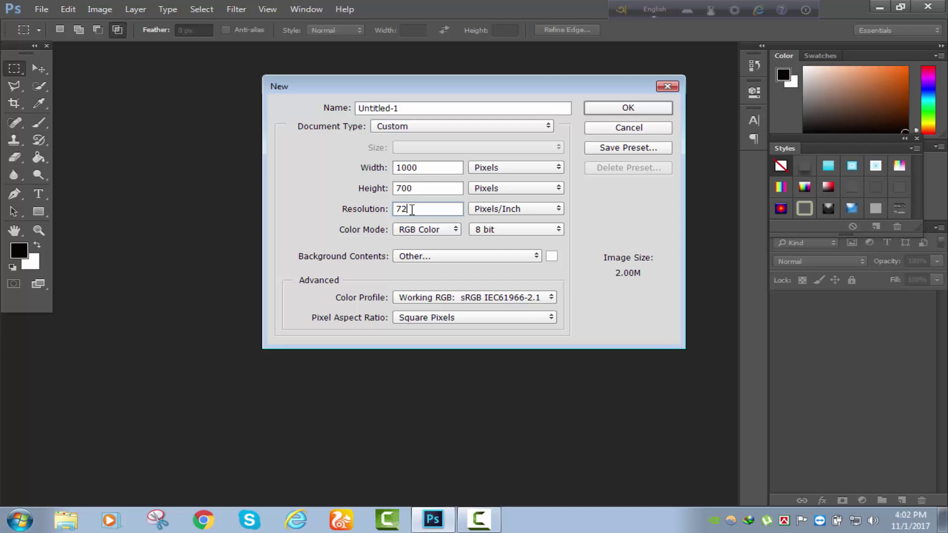
key(BackSpace)
key(BackSpace)
text(300)
- Make the background contents White and create the document
click(514, 258)
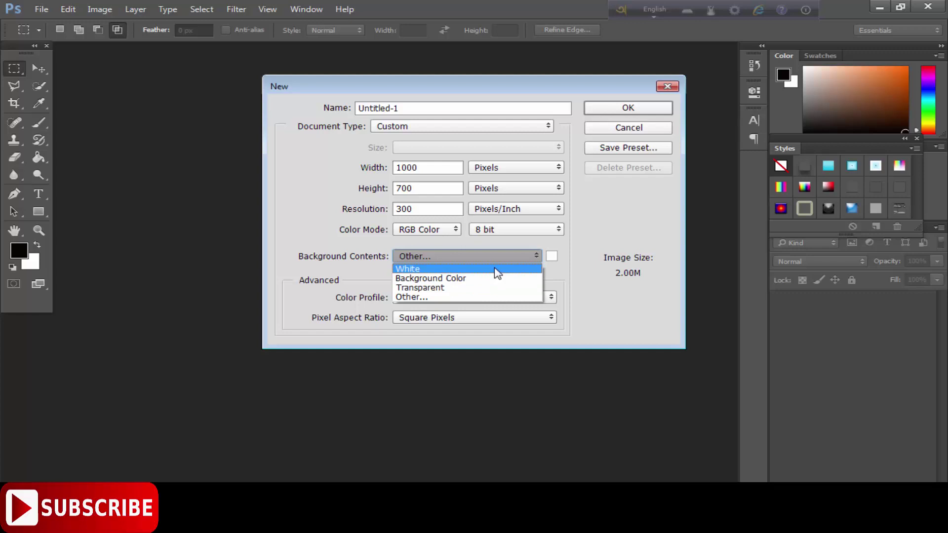
click(463, 270)
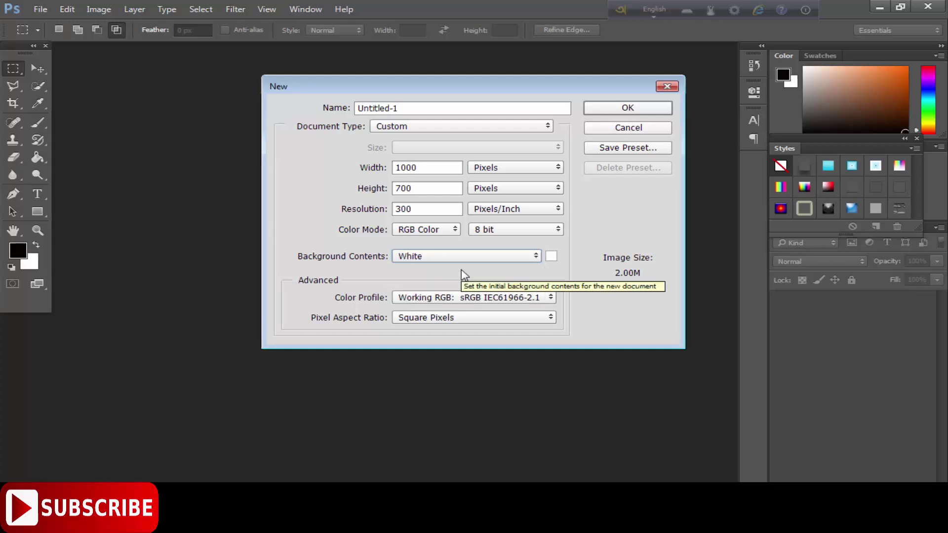
click(551, 256)
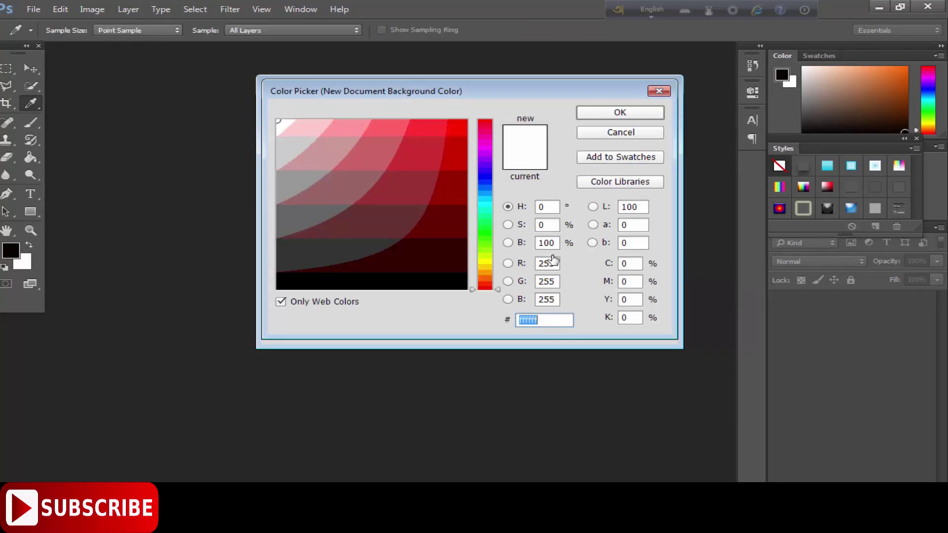
click(637, 113)
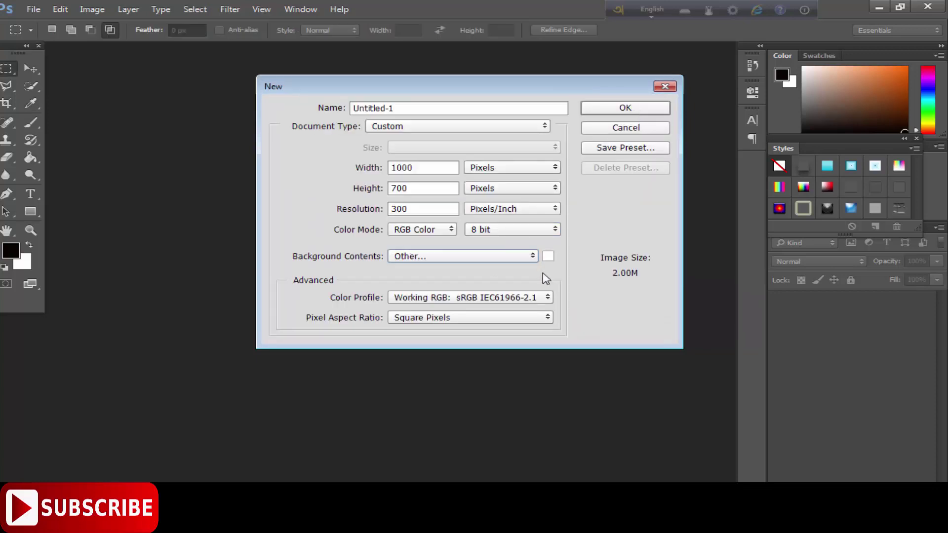
click(616, 109)
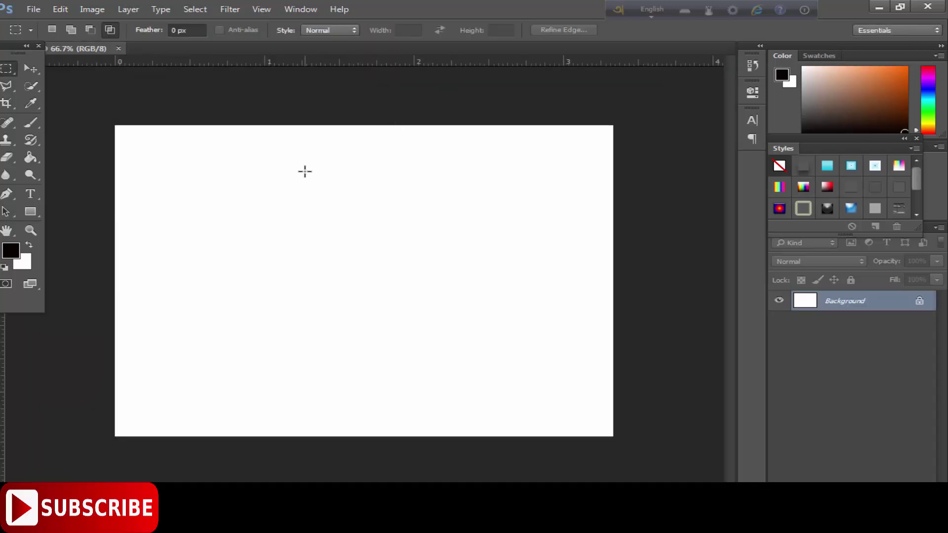
- Use the Rectangular Marquee Tool to select a rectangle in the canvas's upper middle
right_click(5, 74)
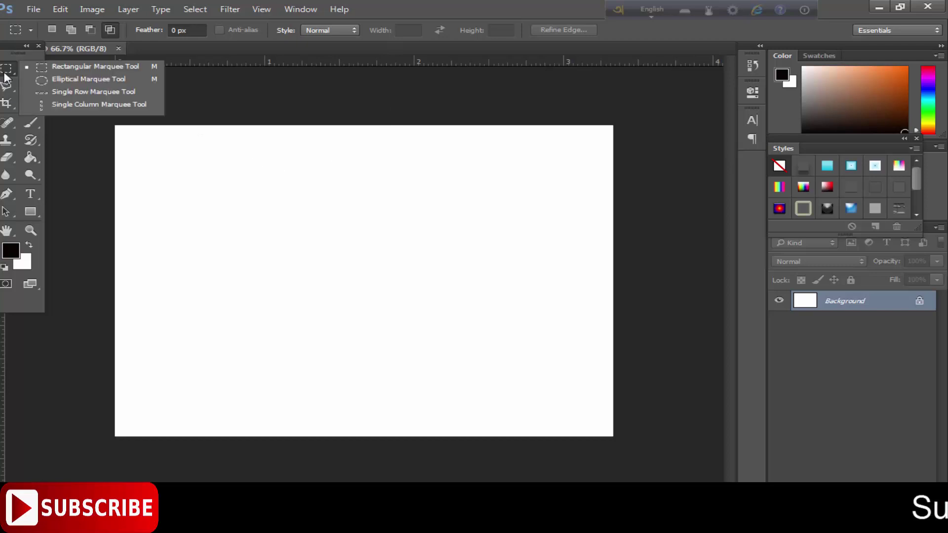
click(64, 67)
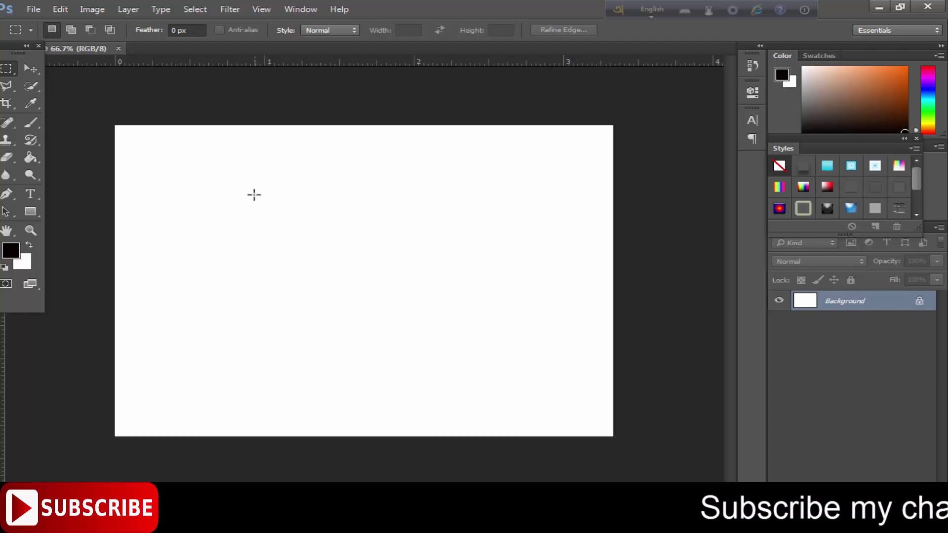
drag(251, 191, 466, 328)
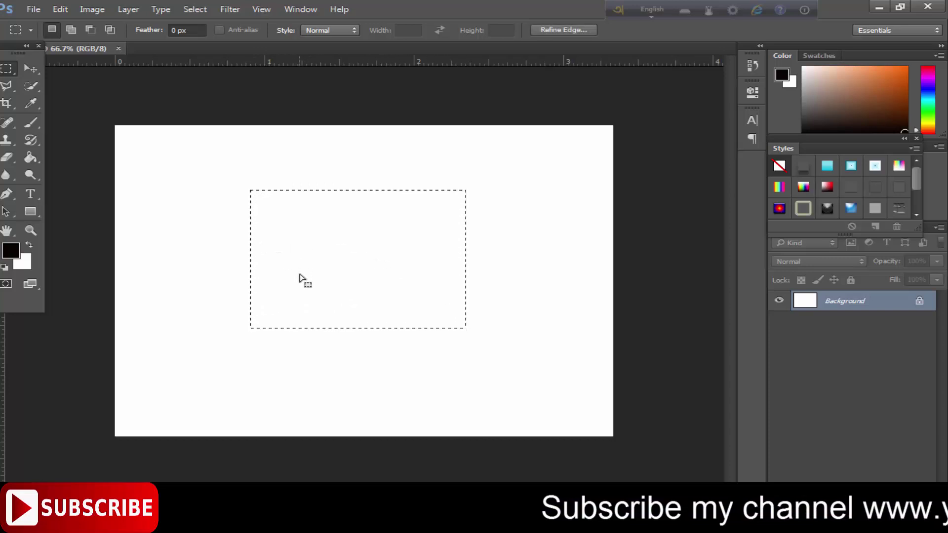
- Add an overlapping rectangle, subtract most of the L-shape, then add a square to the selection
click(73, 30)
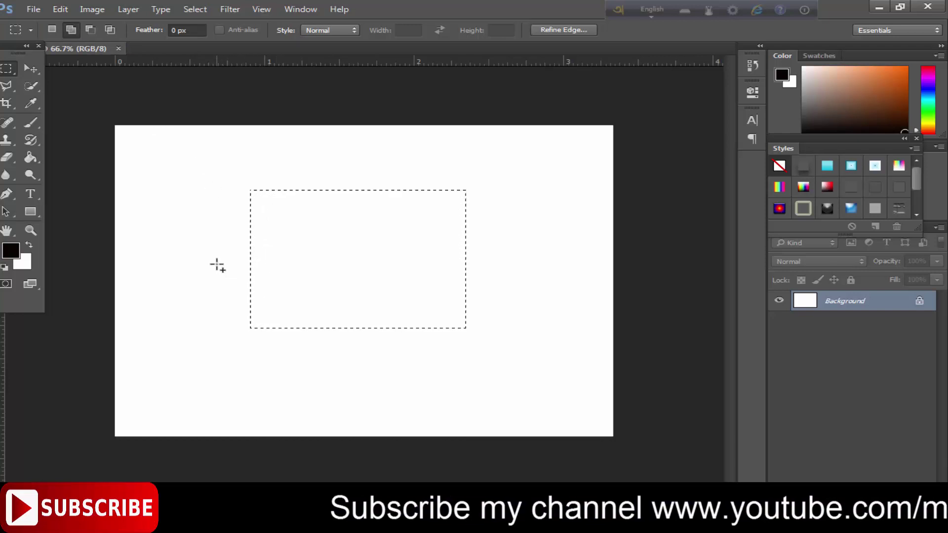
drag(216, 264, 389, 368)
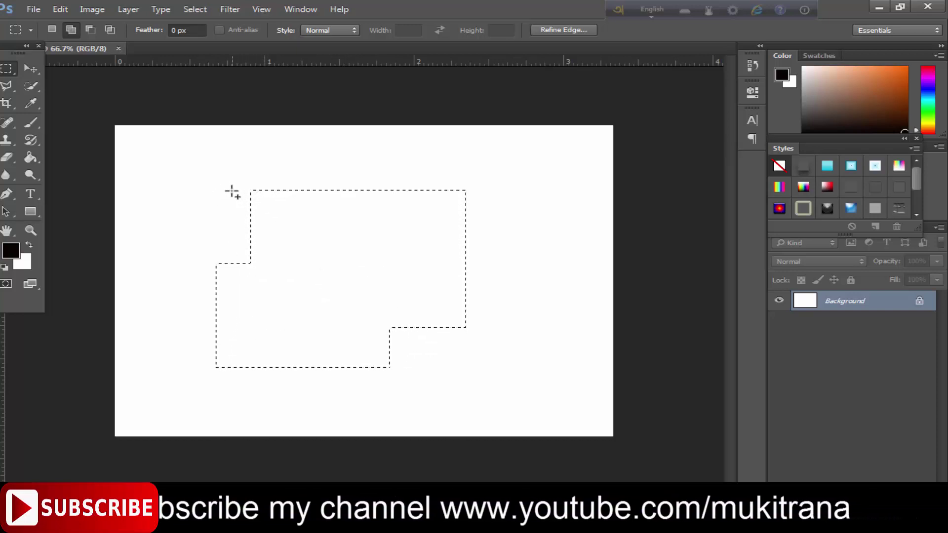
click(90, 30)
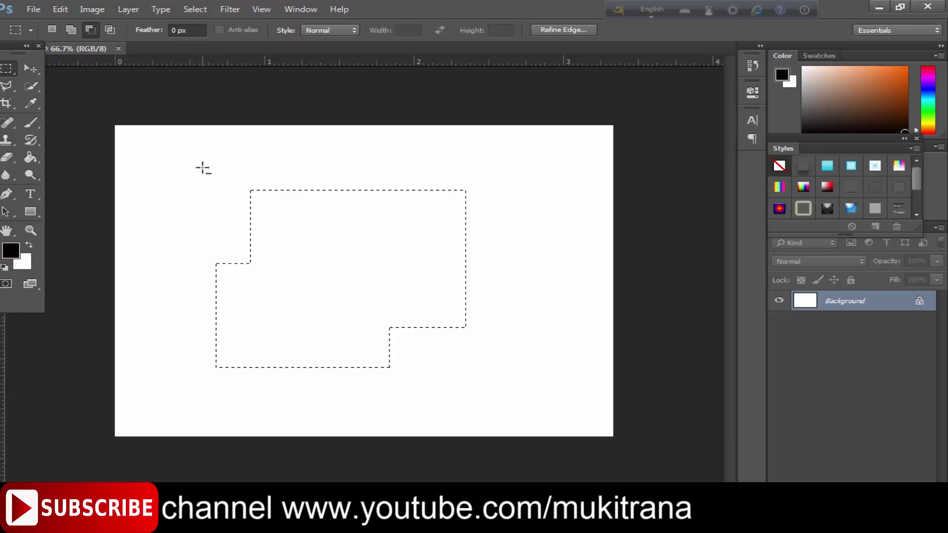
drag(203, 167, 458, 358)
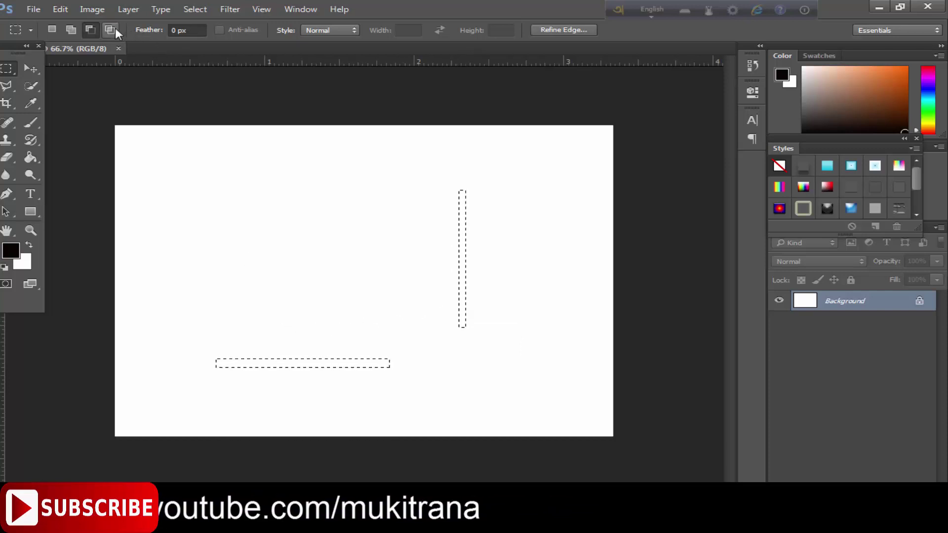
click(72, 31)
drag(261, 185, 401, 305)
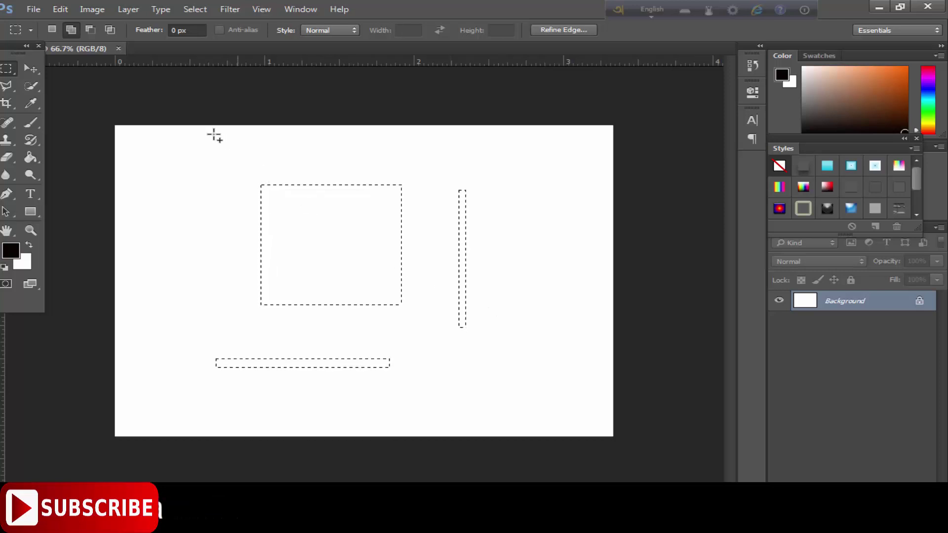
- Intersect a new rectangle with the square so only their overlap stays selected
click(109, 31)
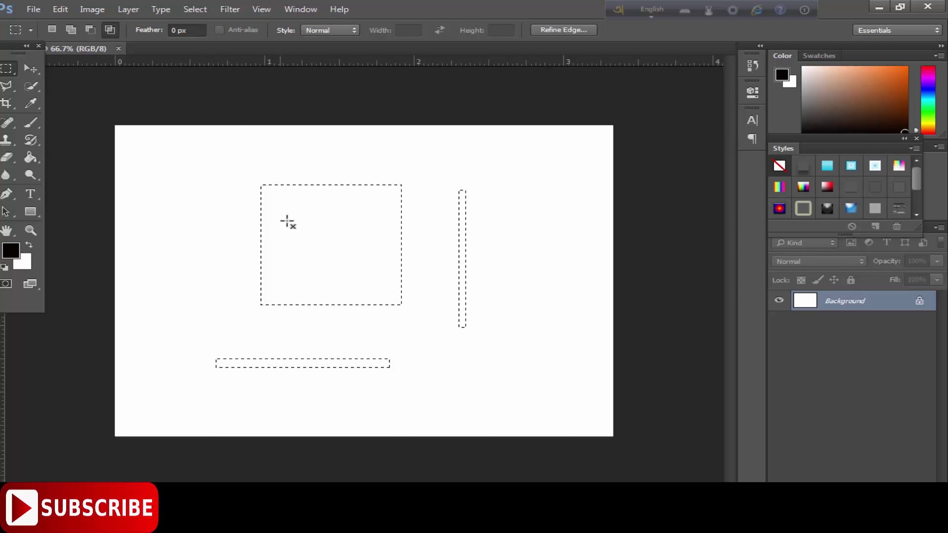
drag(280, 213, 365, 277)
- Open free-social-media-icon-set.png through File > Open
click(35, 10)
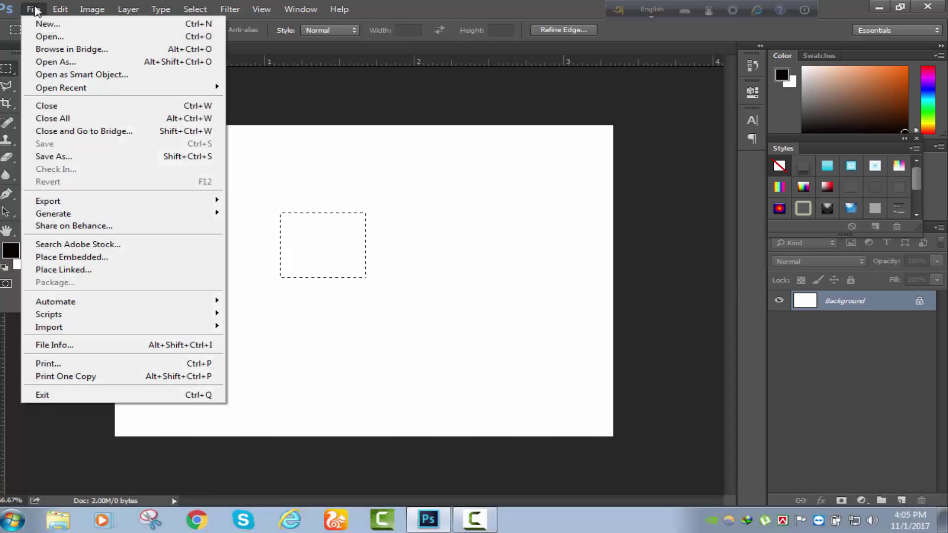
click(49, 38)
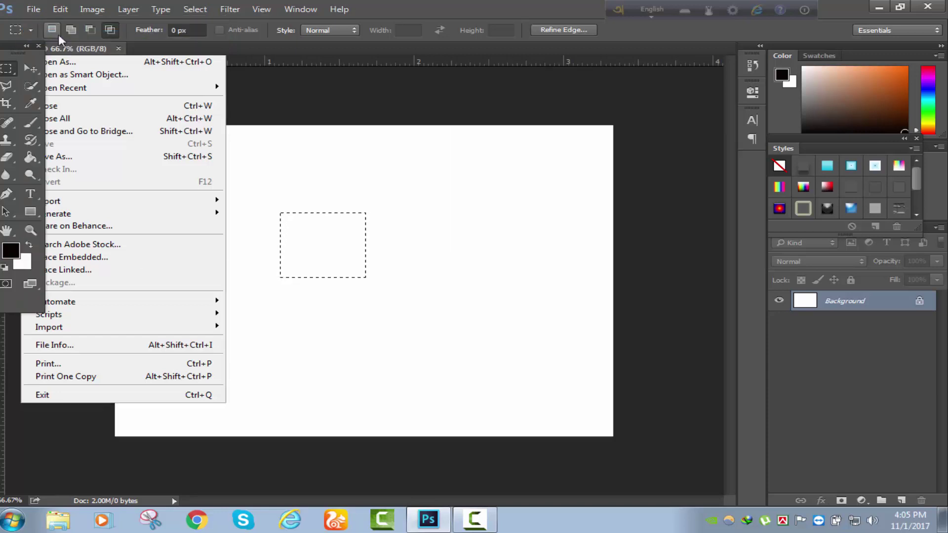
double_click(160, 227)
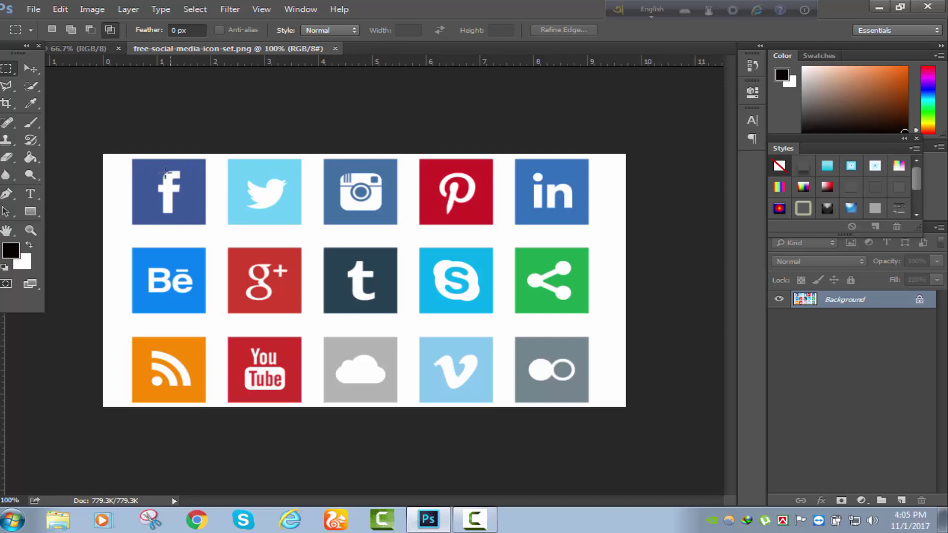
- Drag a rectangular marquee around the Facebook icon at the sheet's top-left corner
right_click(7, 69)
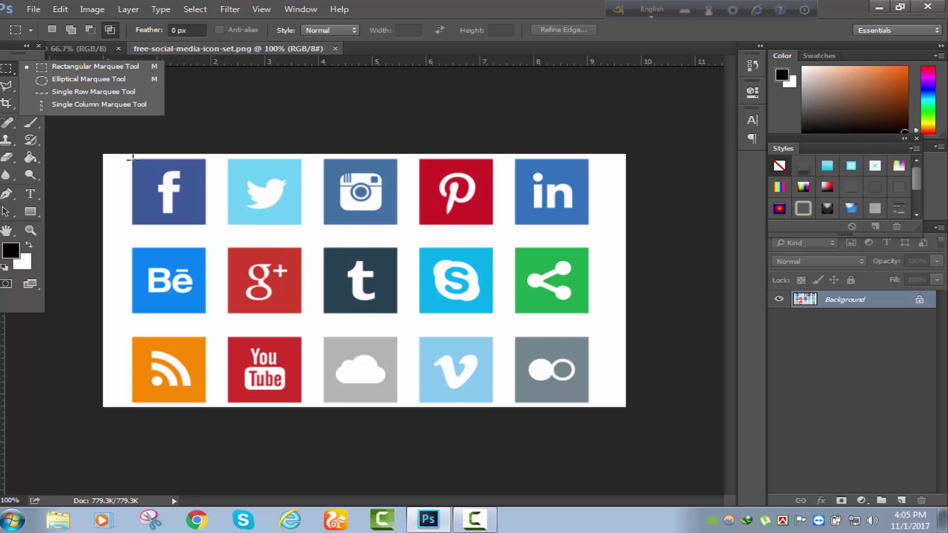
drag(133, 162, 204, 227)
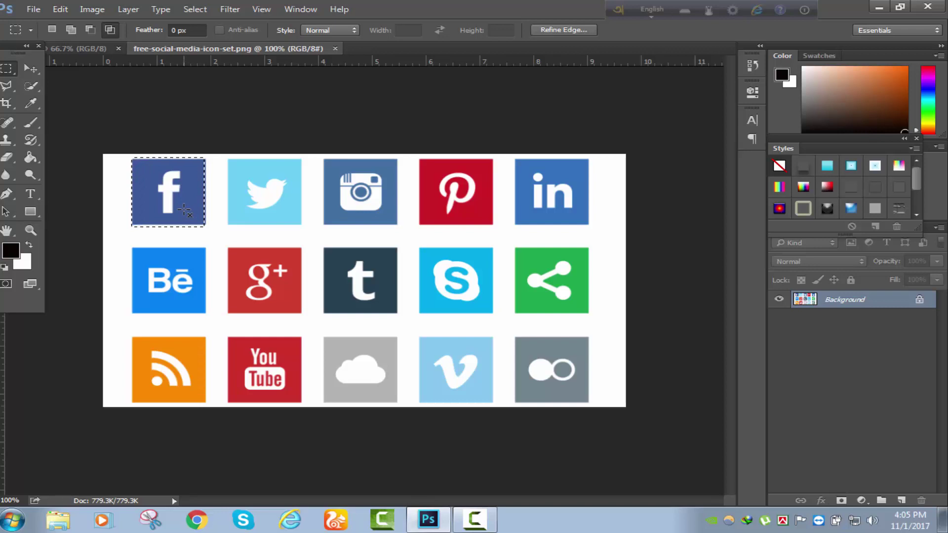
- Nudge the selected Facebook icon slightly with the Move Tool, then copy it
drag(31, 75, 75, 69)
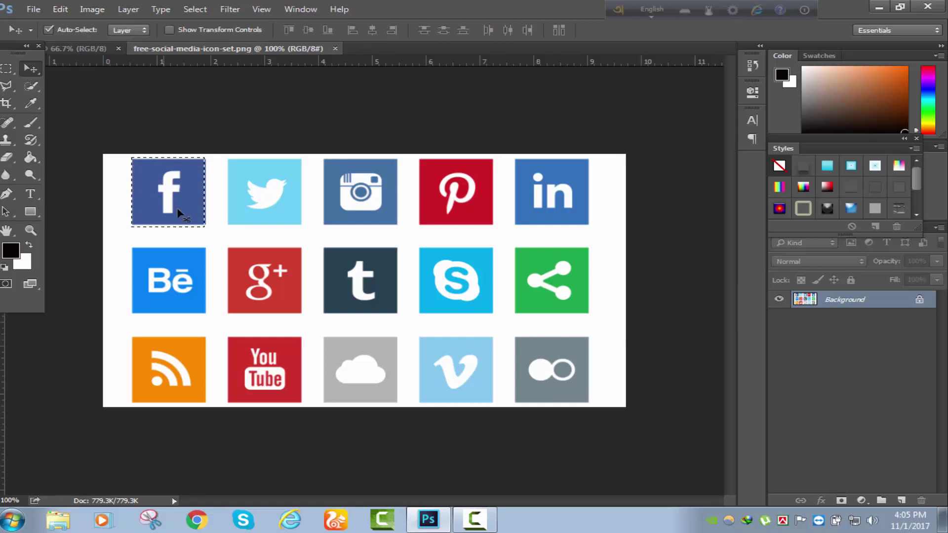
mouse_move(177, 208)
mouse_down()
mouse_move(256, 213)
mouse_move(292, 195)
mouse_move(198, 190)
mouse_move(300, 158)
mouse_move(161, 209)
mouse_move(173, 211)
mouse_up()
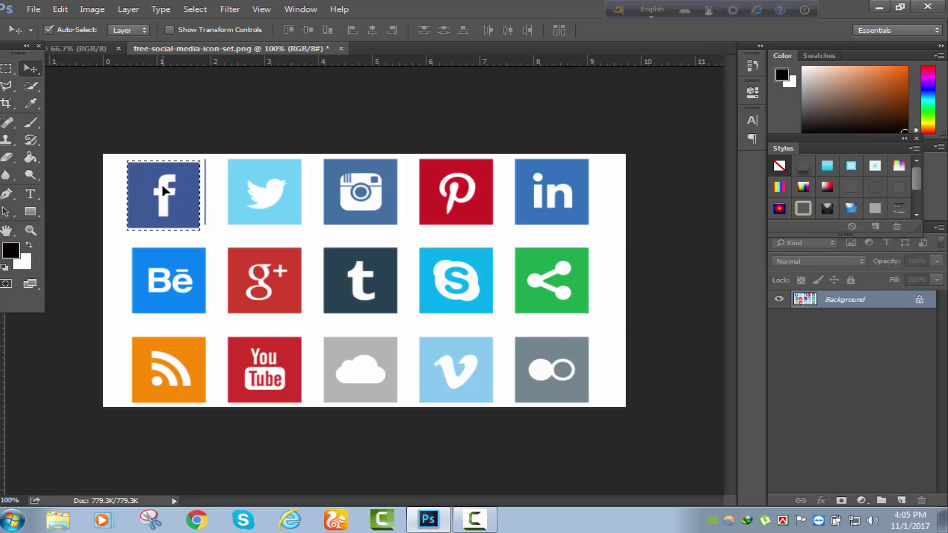
key(ctrl)
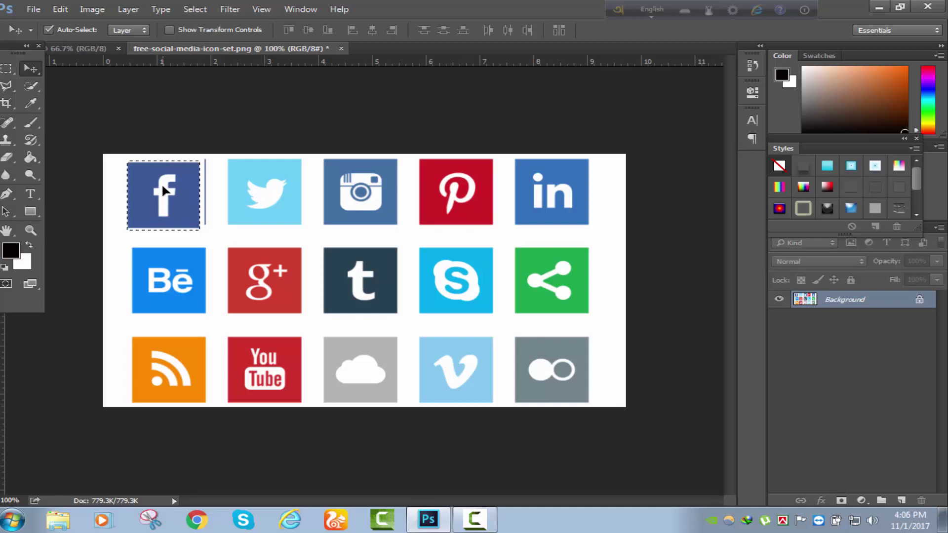
click(59, 9)
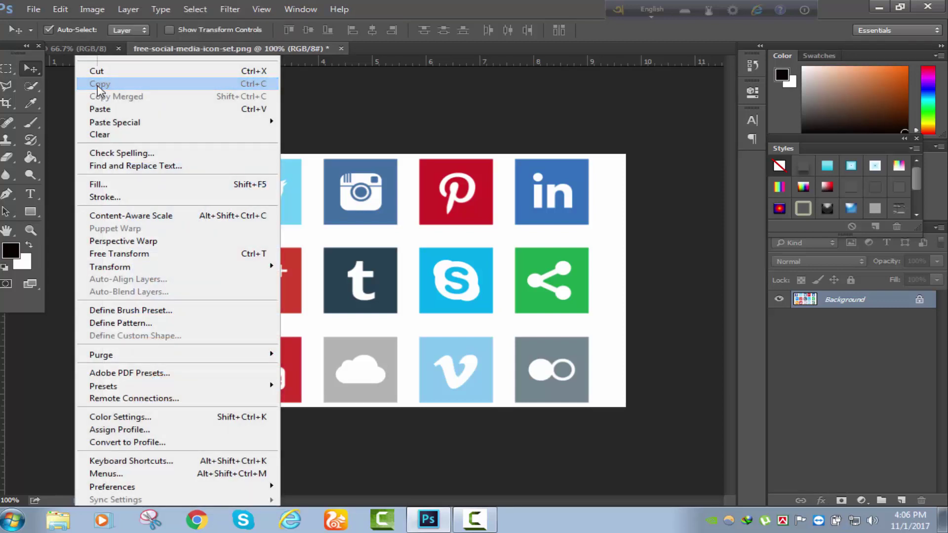
click(99, 86)
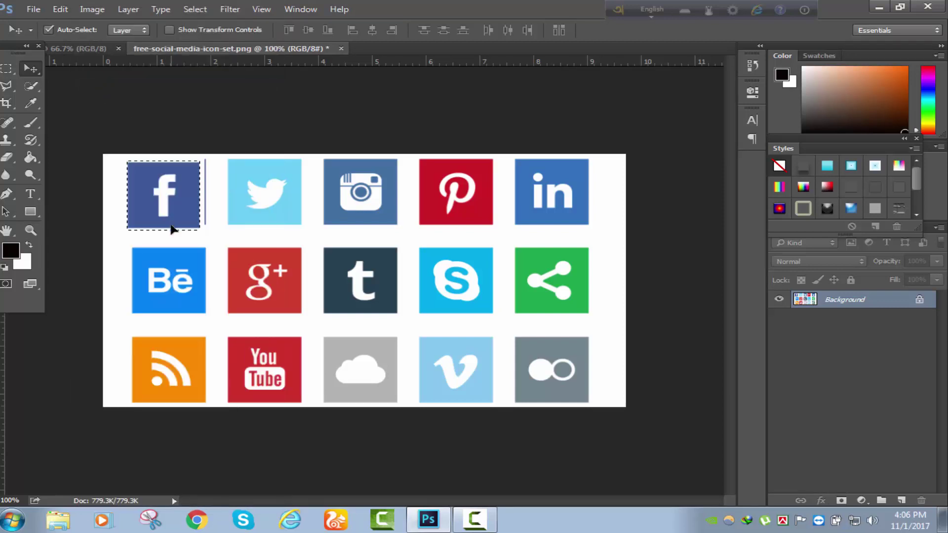
- Paste the Facebook icon into the white document and scale it to about 342% × 270%
click(69, 48)
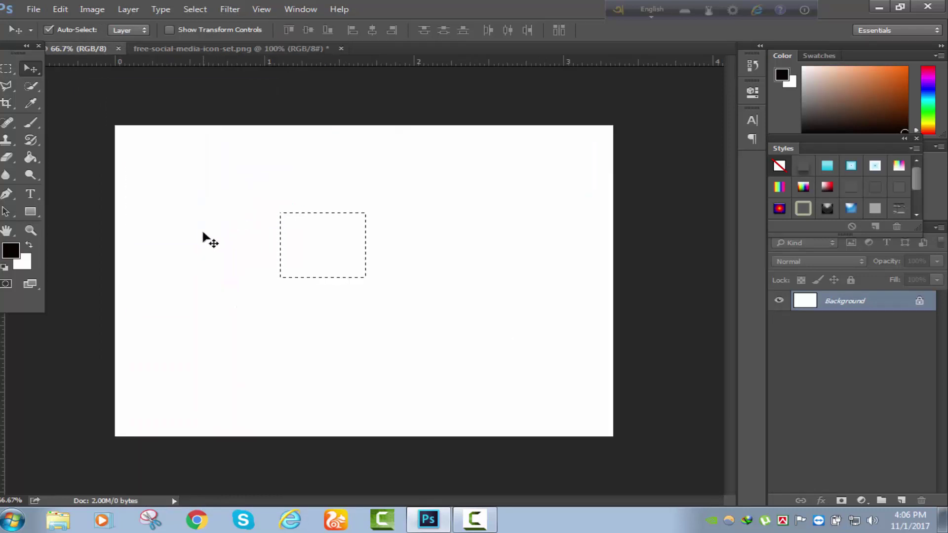
key(ctrl+v)
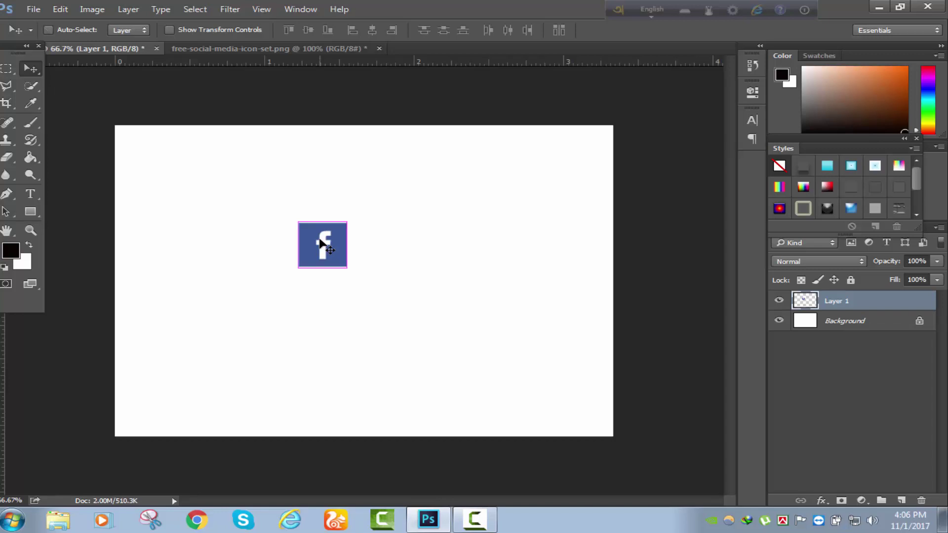
key(ctrl+t)
drag(347, 245, 465, 246)
drag(382, 268, 381, 347)
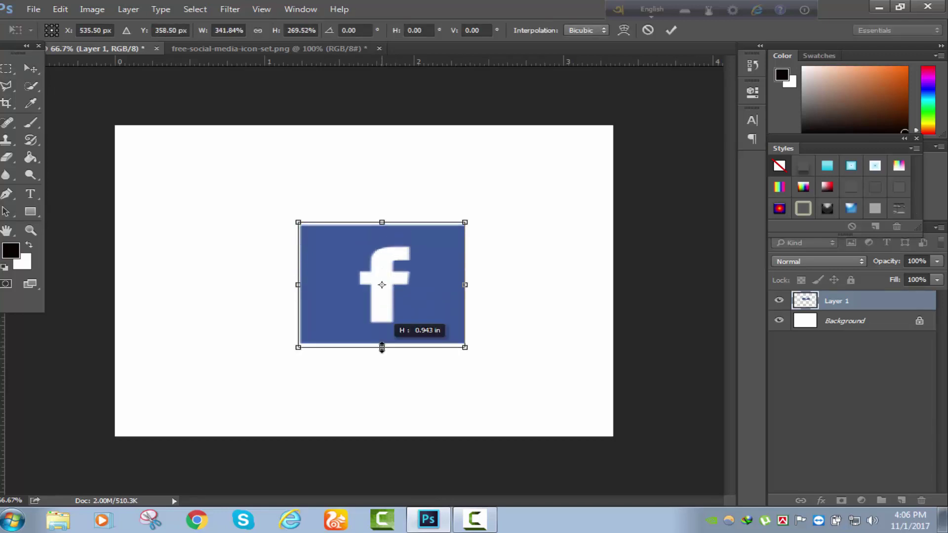
click(672, 30)
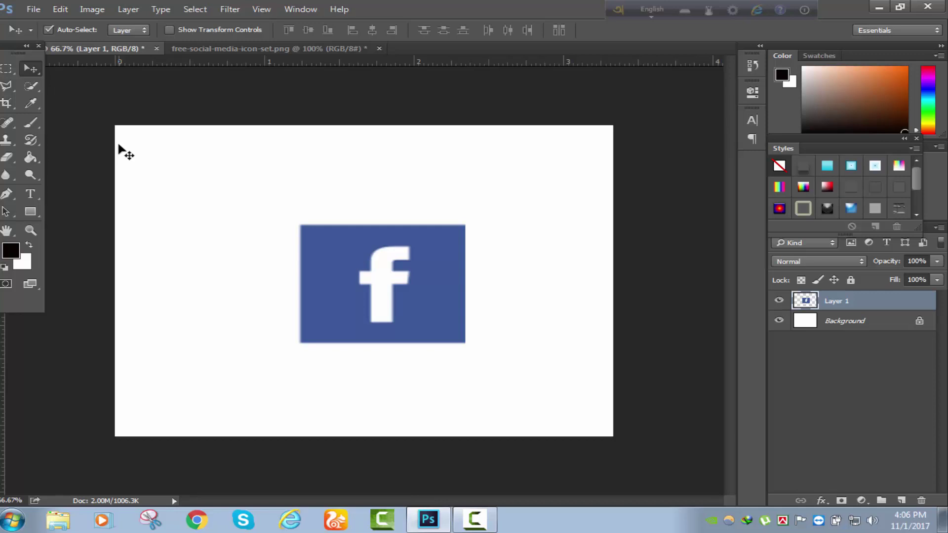
- Draw a trial oval selection beside the Facebook icon with the Elliptical Marquee Tool, then deselect it
click(9, 69)
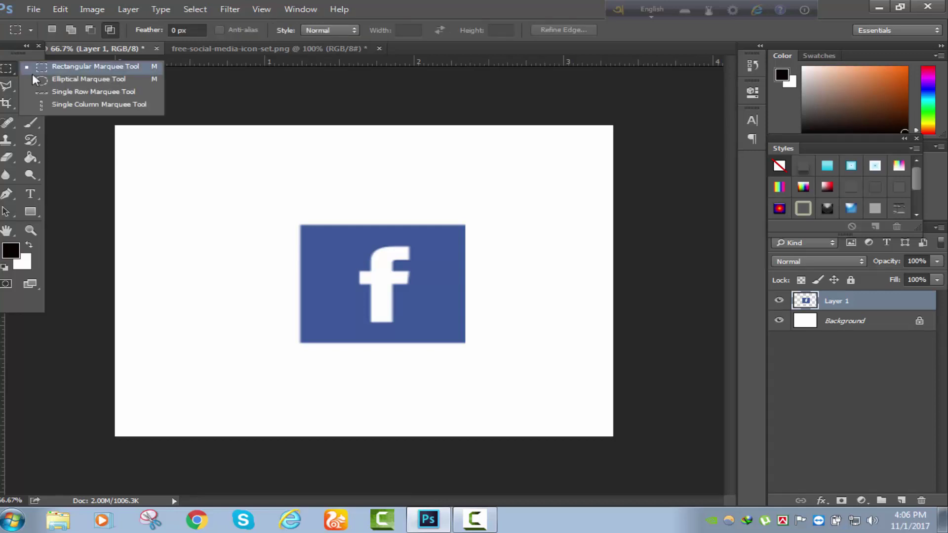
click(81, 79)
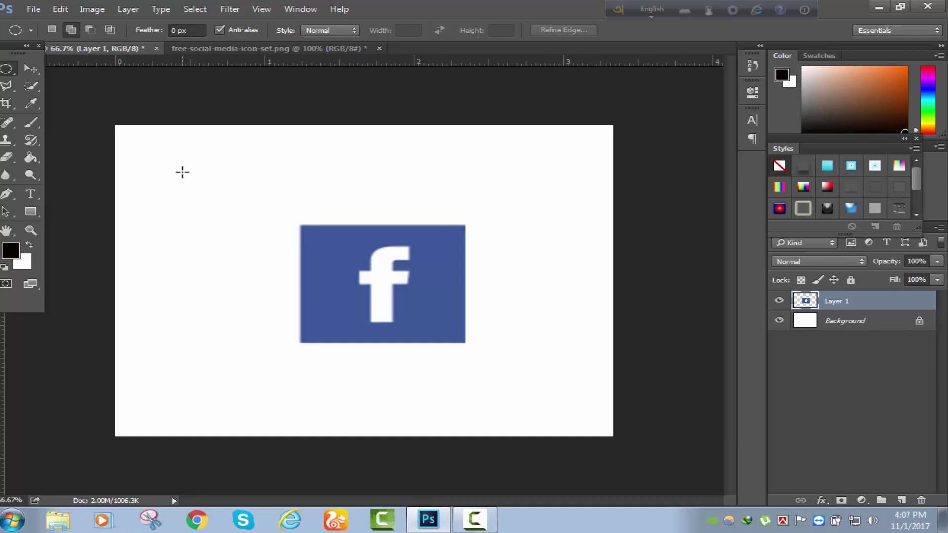
drag(183, 172, 294, 244)
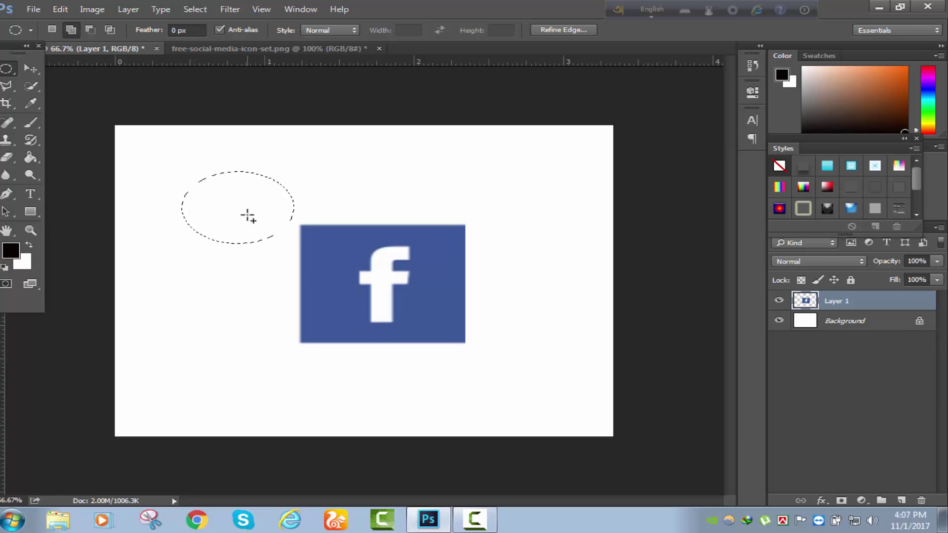
key(ctrl+d)
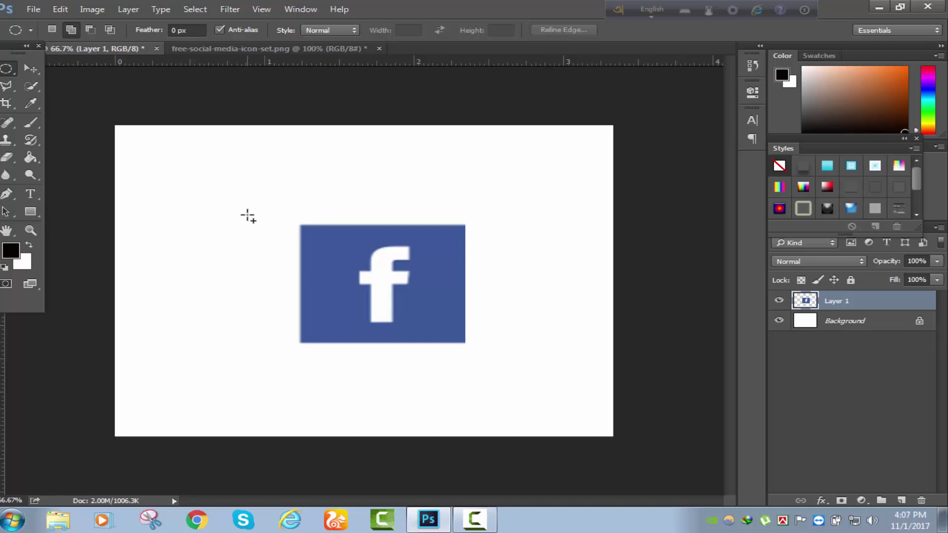
- Make a trial one-pixel row selection across the upper canvas with the Single Row Marquee Tool
right_click(6, 74)
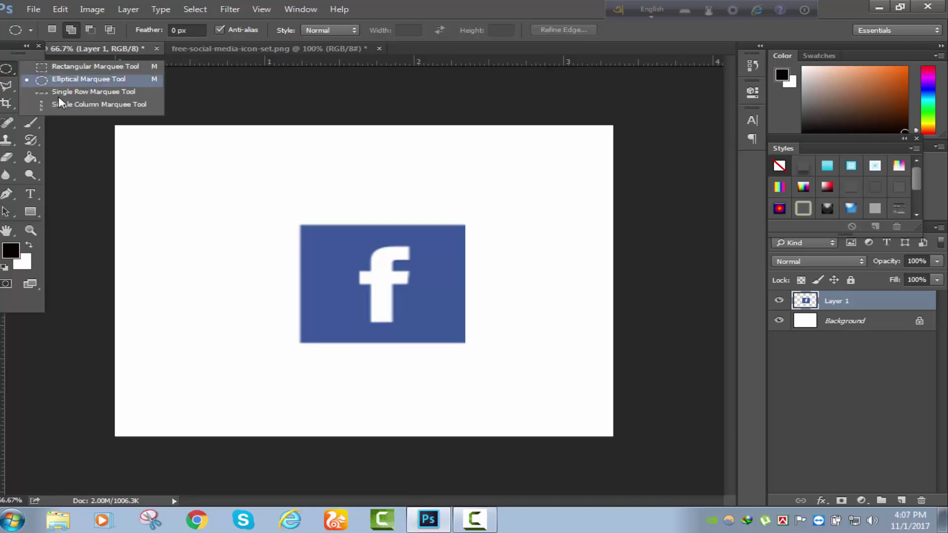
click(89, 93)
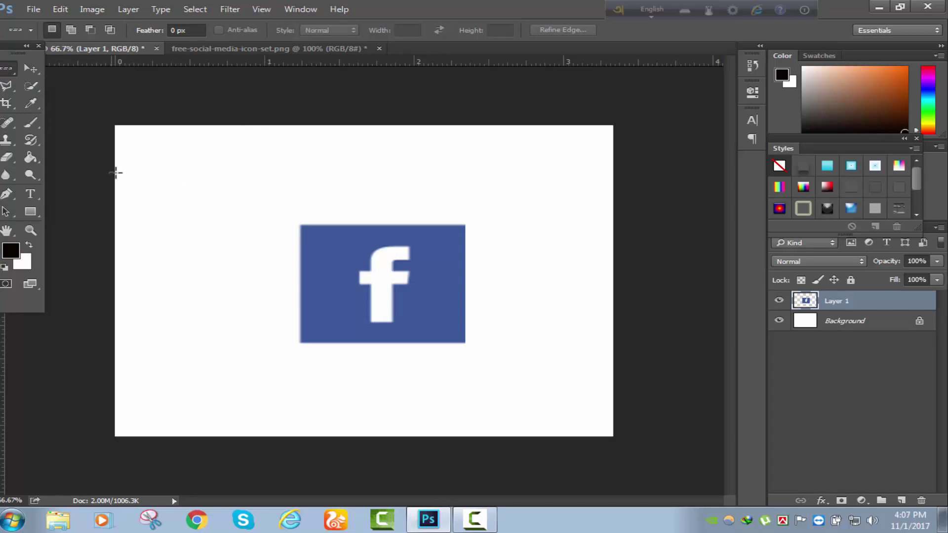
drag(112, 172, 488, 178)
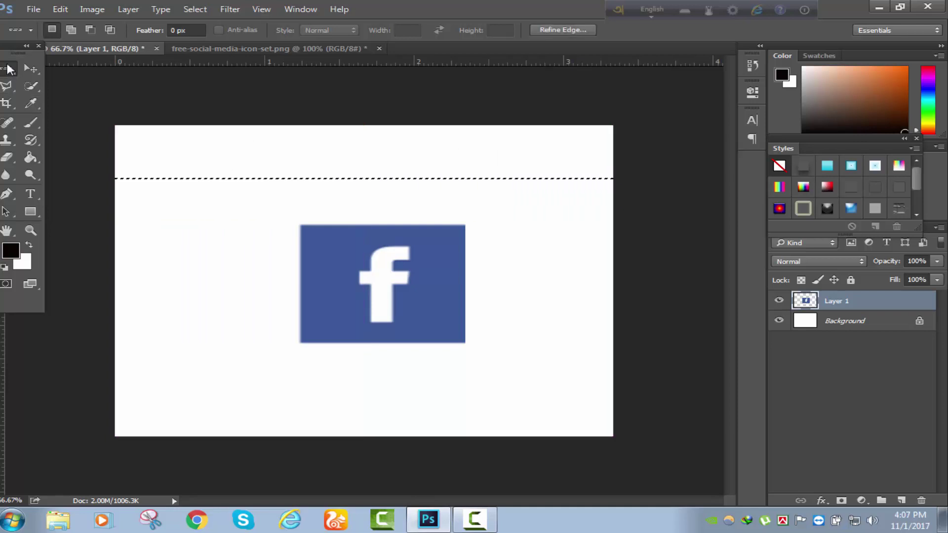
- Place a one-pixel Single Column Marquee selection running vertically through the Facebook icon
drag(7, 69, 35, 82)
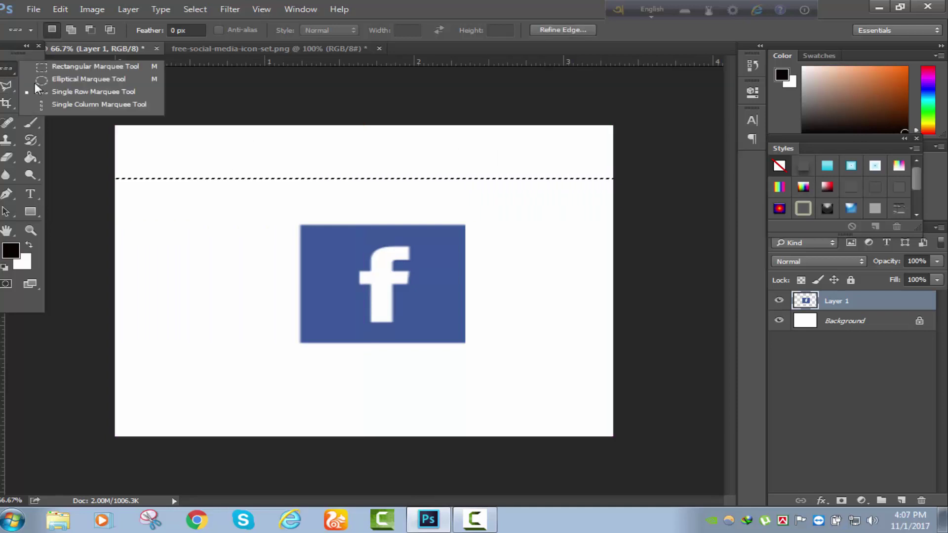
click(108, 106)
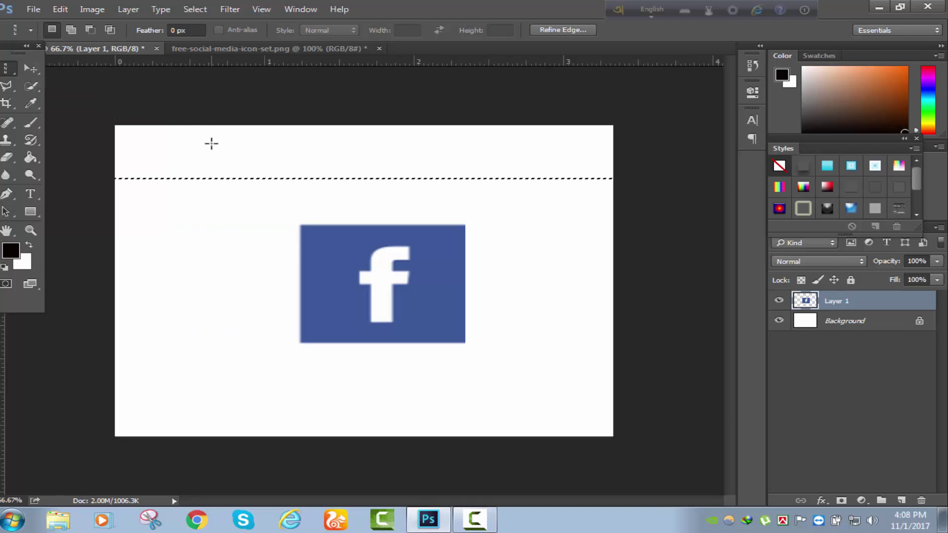
drag(208, 135, 210, 277)
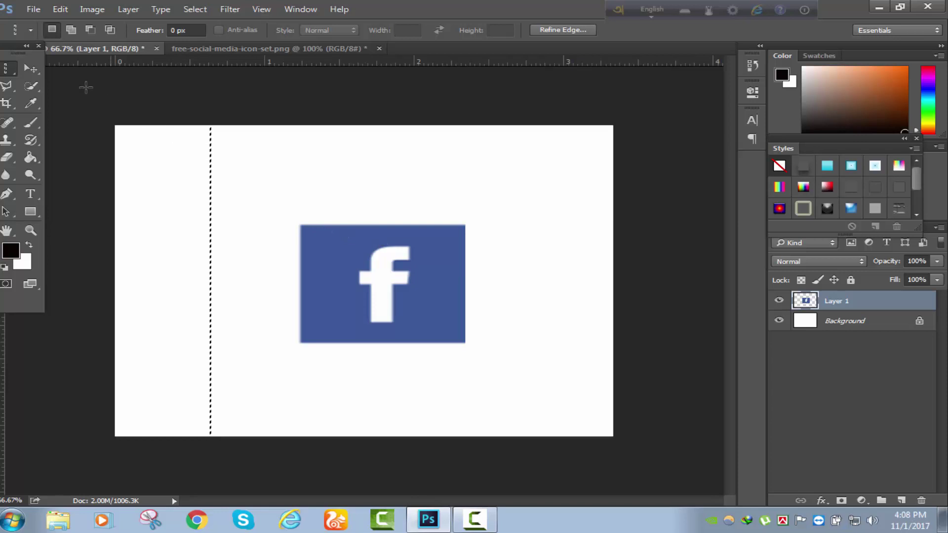
right_click(11, 64)
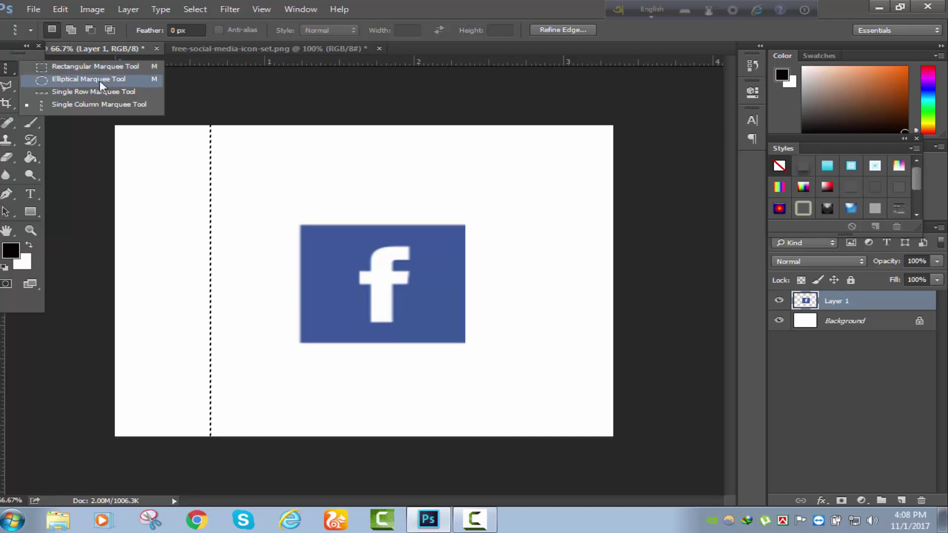
click(353, 186)
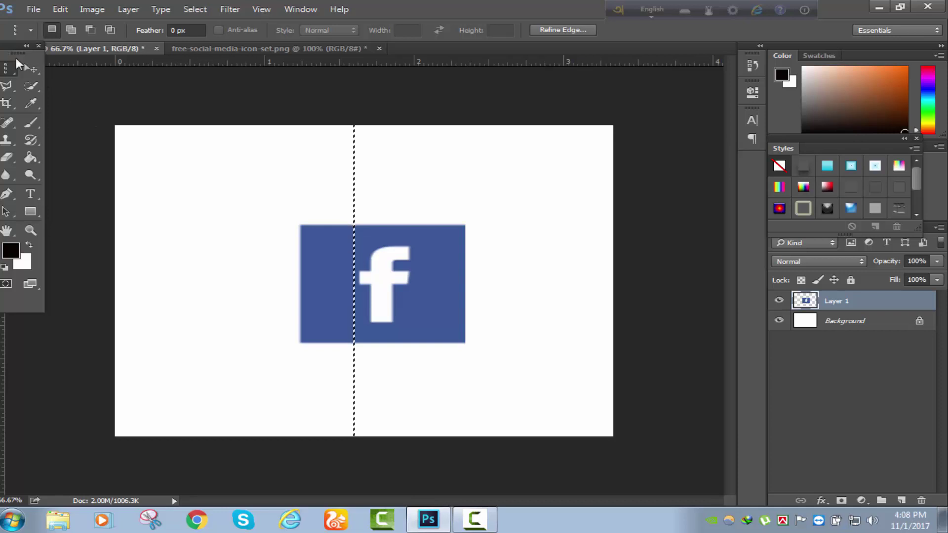
- Drag the Facebook icon right and slightly down with the Move Tool, leaving Move active
click(27, 66)
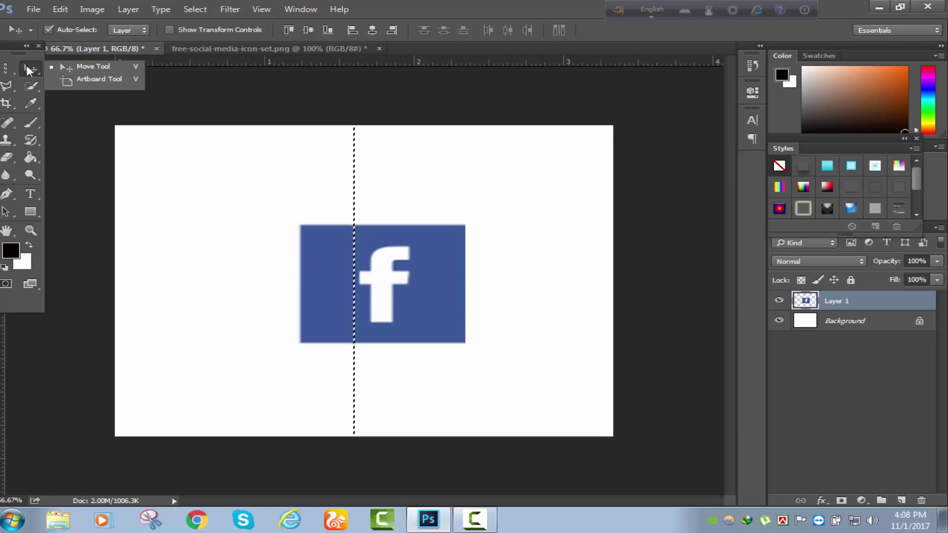
click(72, 68)
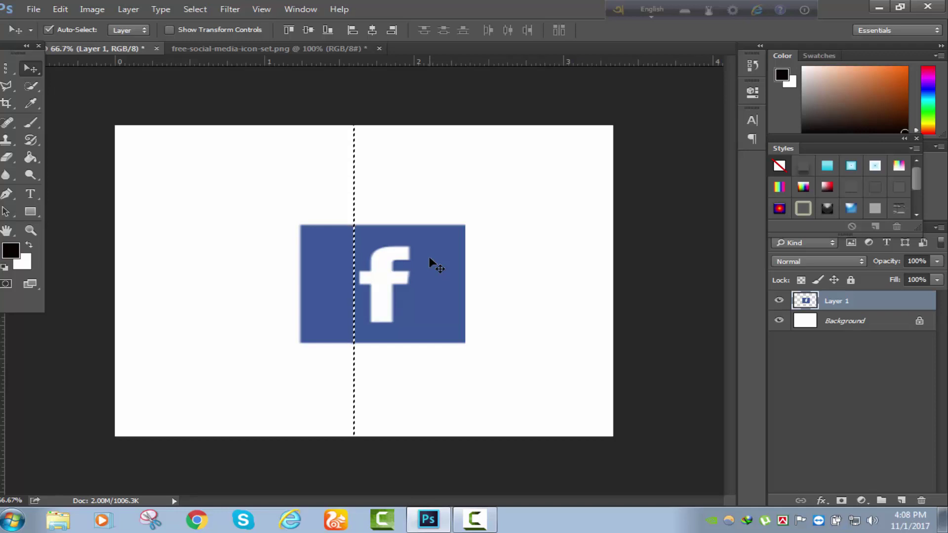
right_click(33, 72)
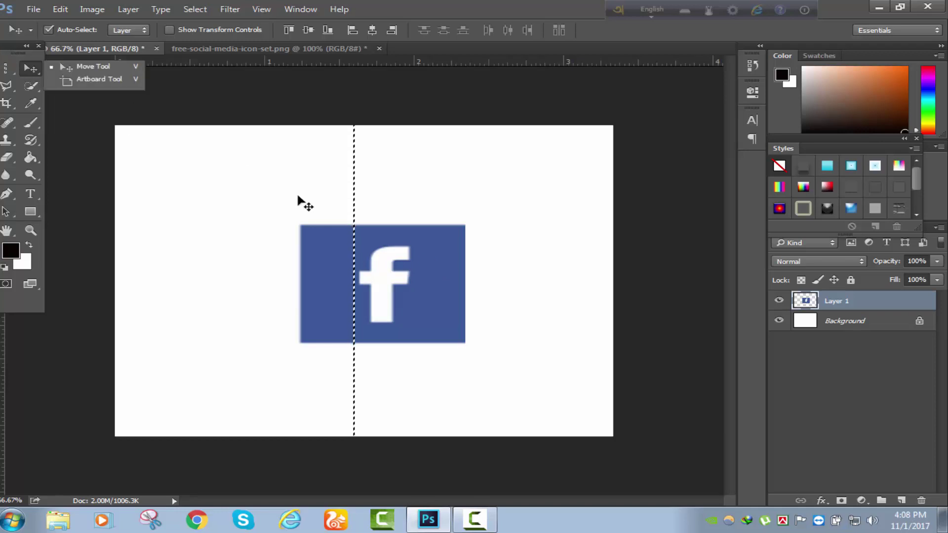
click(145, 108)
drag(334, 250, 385, 279)
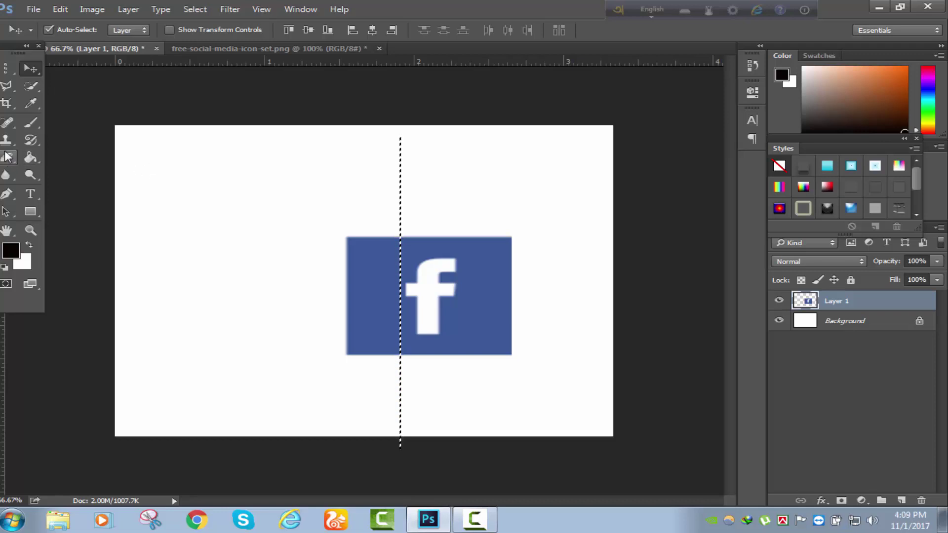
click(7, 122)
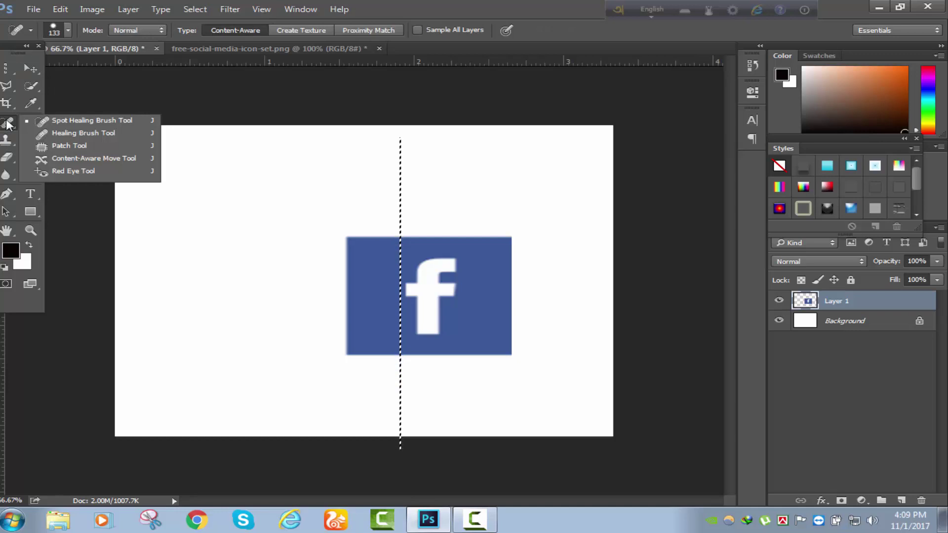
click(30, 69)
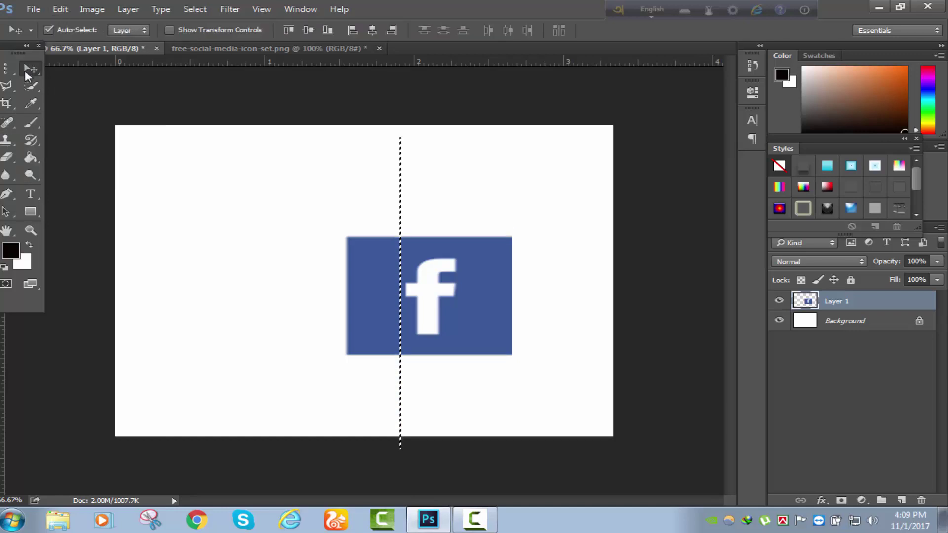